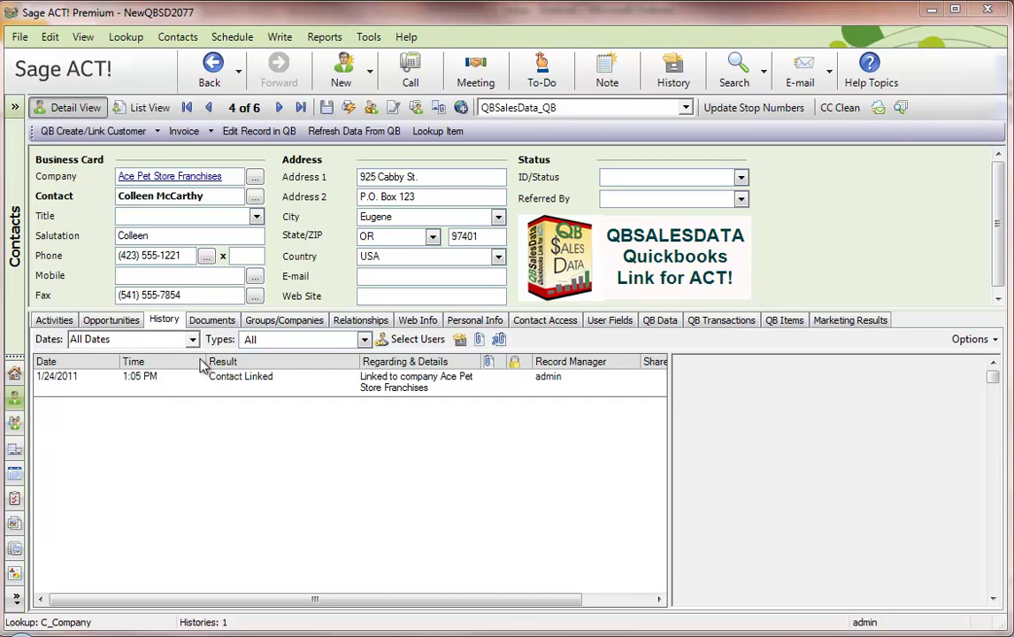
# Step: From the contact detail view, review the Build Fields choices in QBSalesData Import and close both dialogs
pyautogui.click(82, 37)
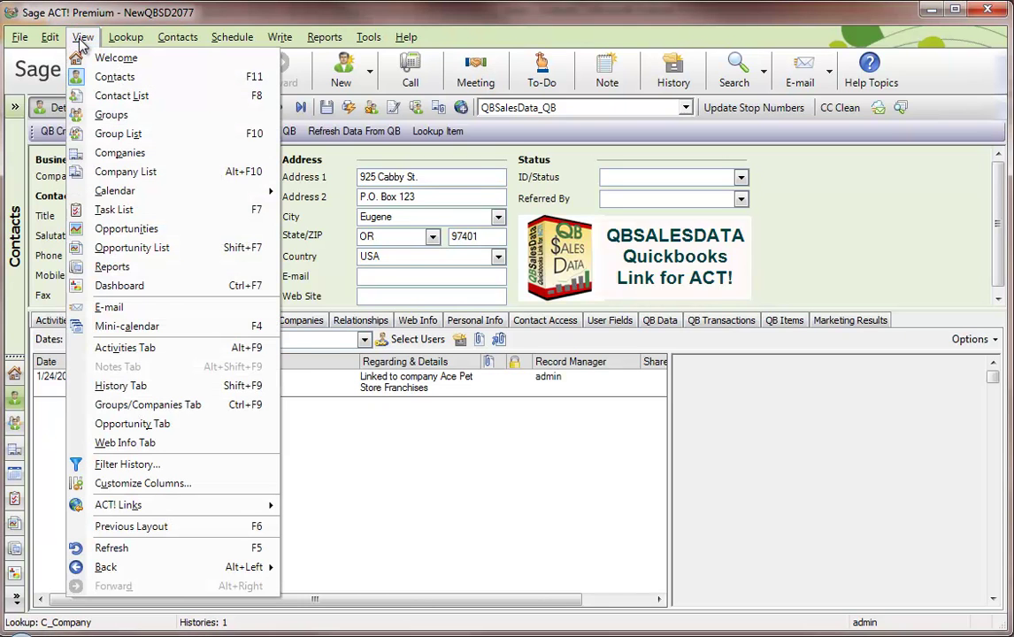
pyautogui.click(113, 77)
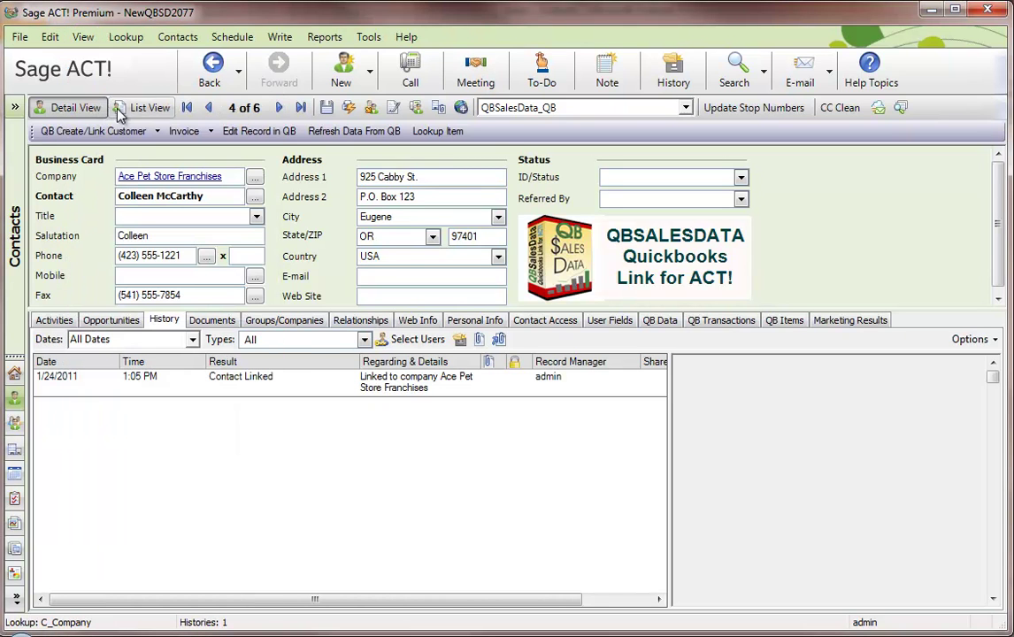
pyautogui.click(360, 43)
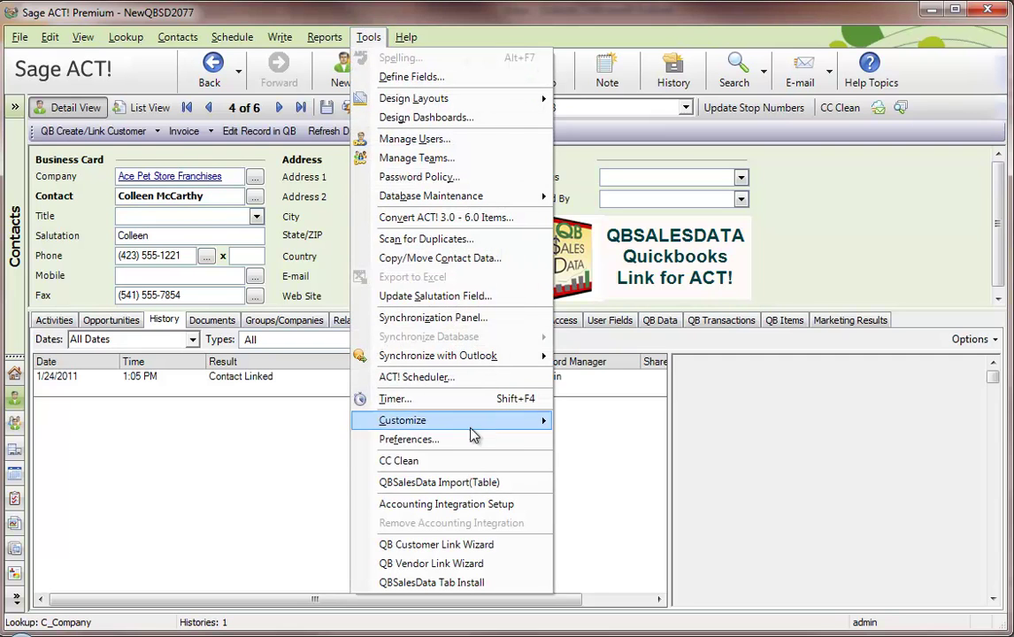
pyautogui.click(496, 483)
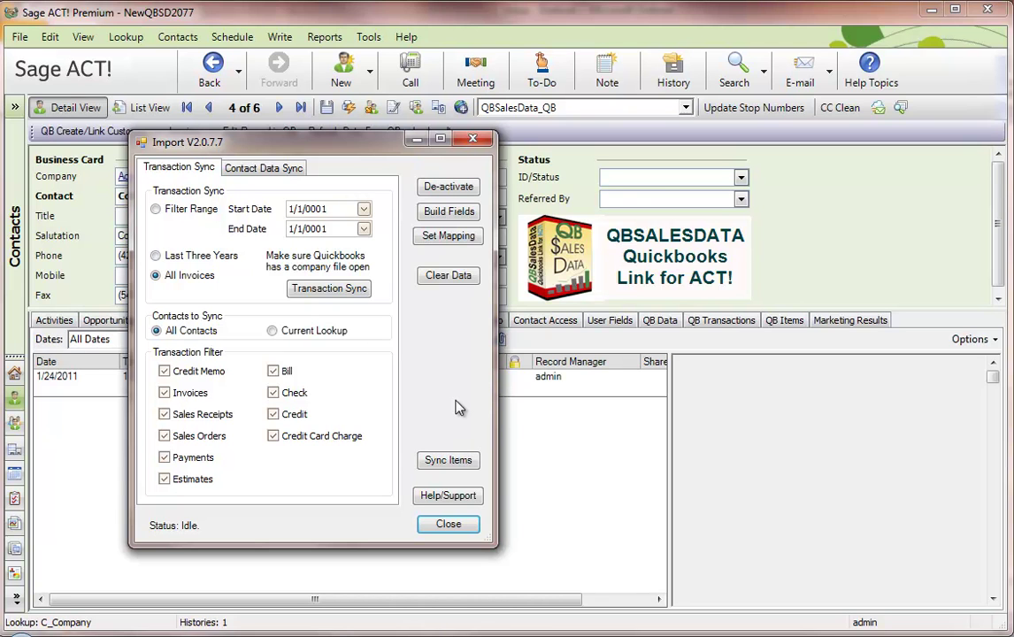
pyautogui.click(447, 211)
pyautogui.click(635, 386)
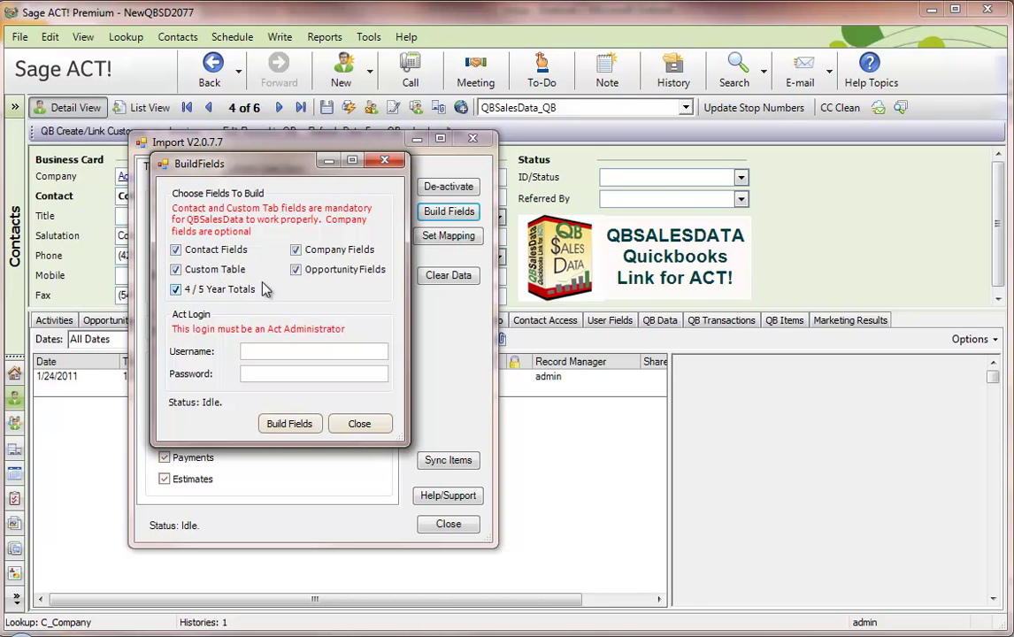
pyautogui.click(359, 425)
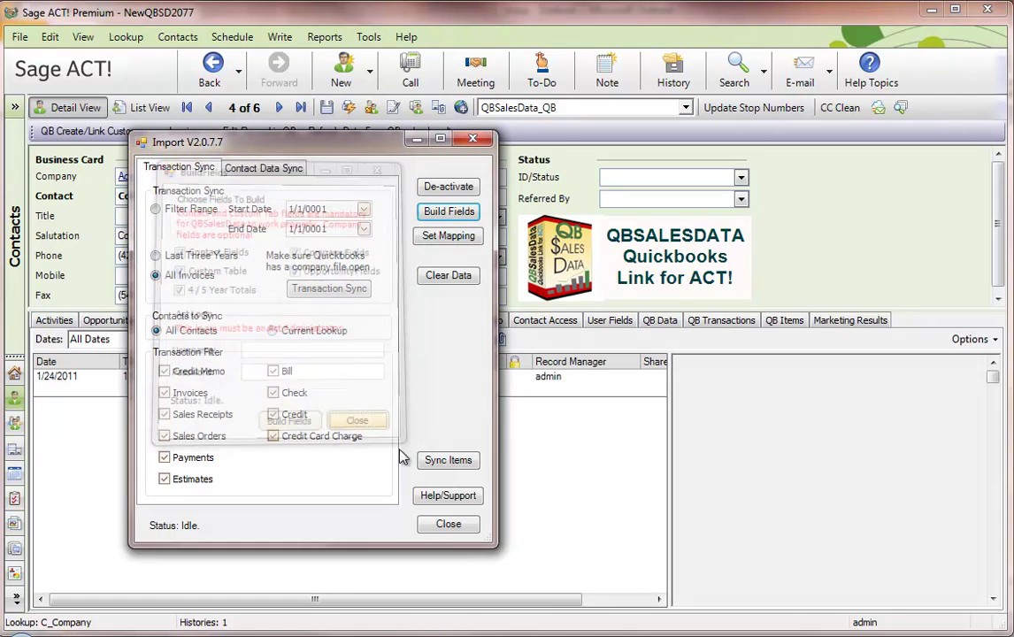
pyautogui.click(461, 529)
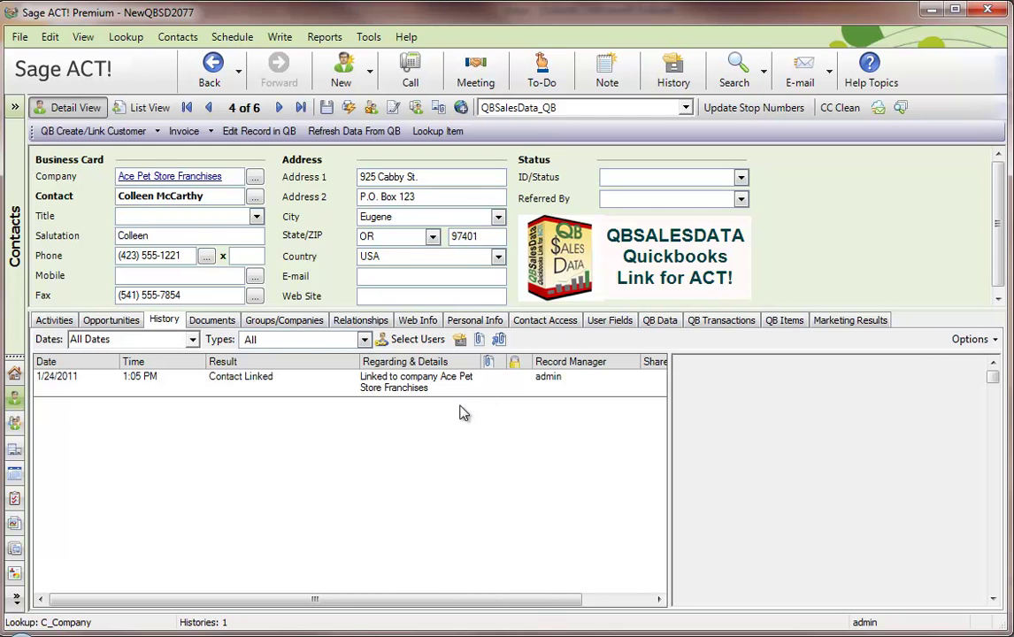
# Step: View the contact's QB Data, and check the layout choices in QBSalesData Tab Install without installing the tab
pyautogui.click(659, 321)
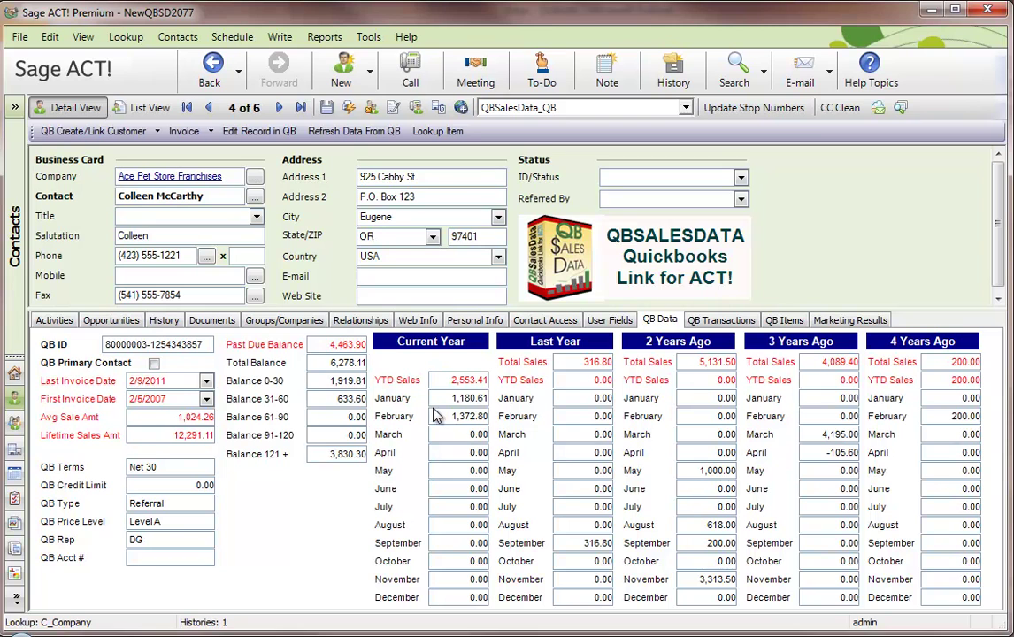
pyautogui.click(367, 40)
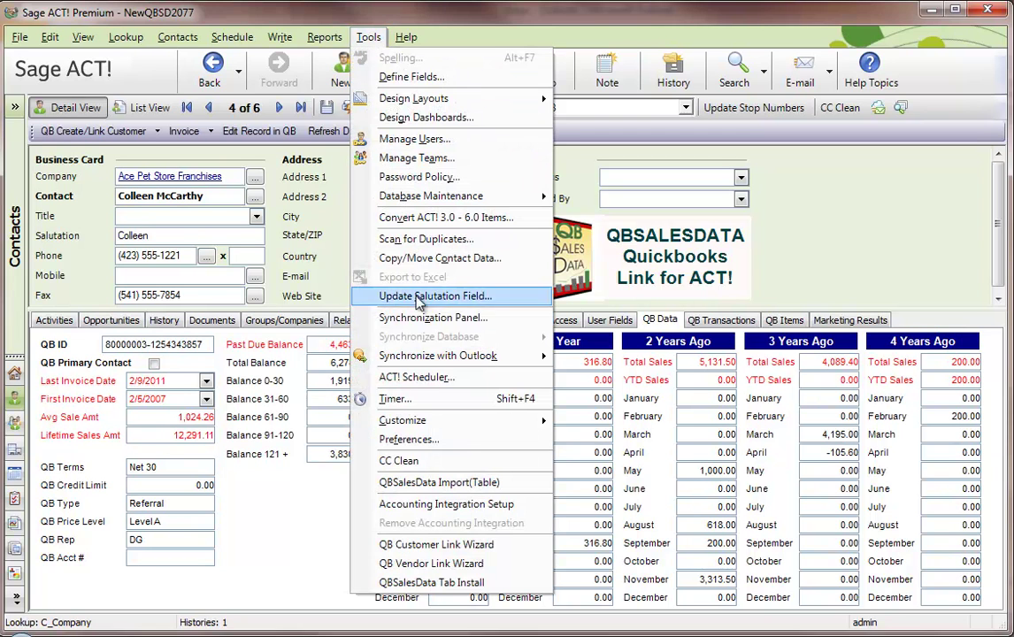
pyautogui.click(493, 587)
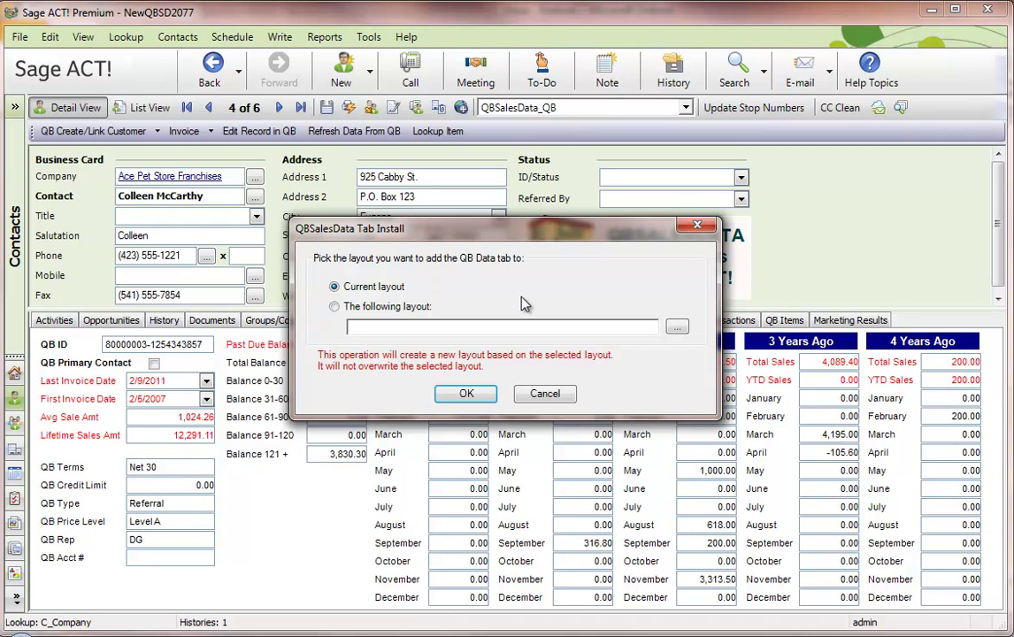
pyautogui.click(544, 394)
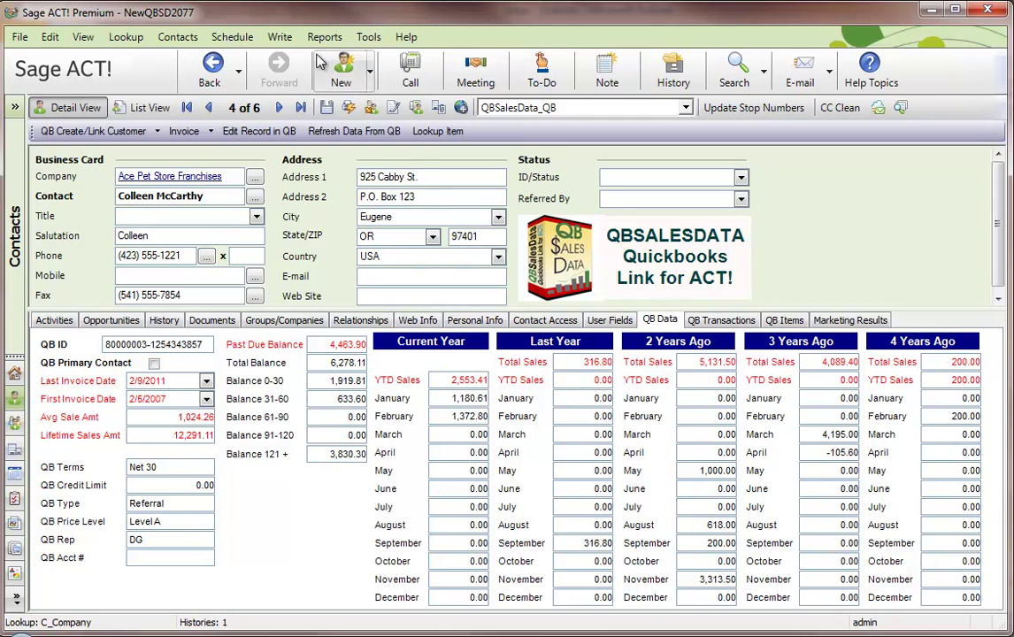
# Step: Examine the QuickBooks-to-ACT field mapping in QBSalesData Import and close it without changes
pyautogui.click(368, 37)
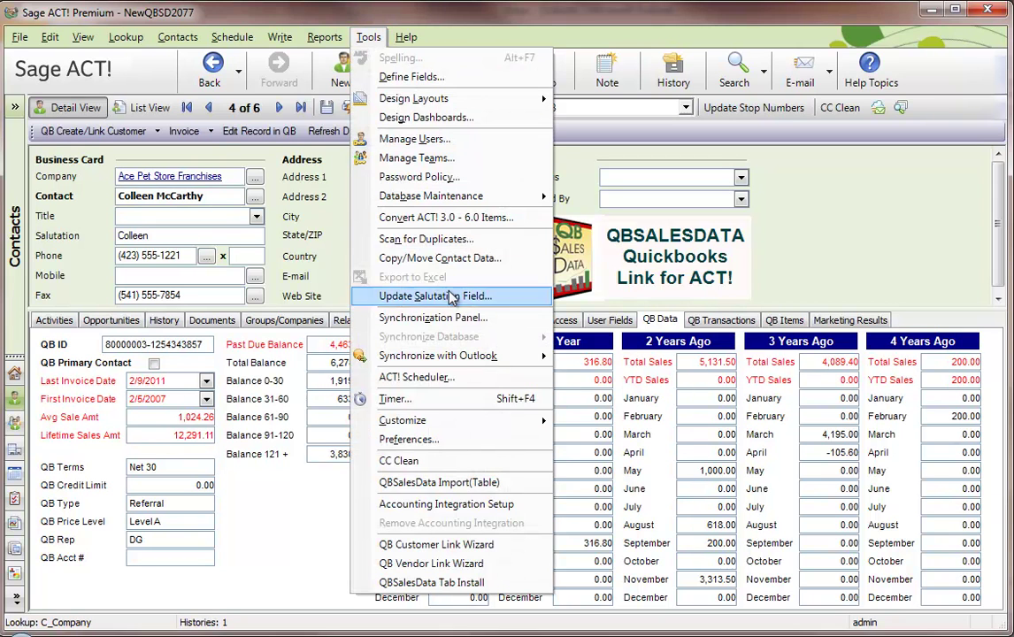
pyautogui.click(520, 489)
pyautogui.click(362, 151)
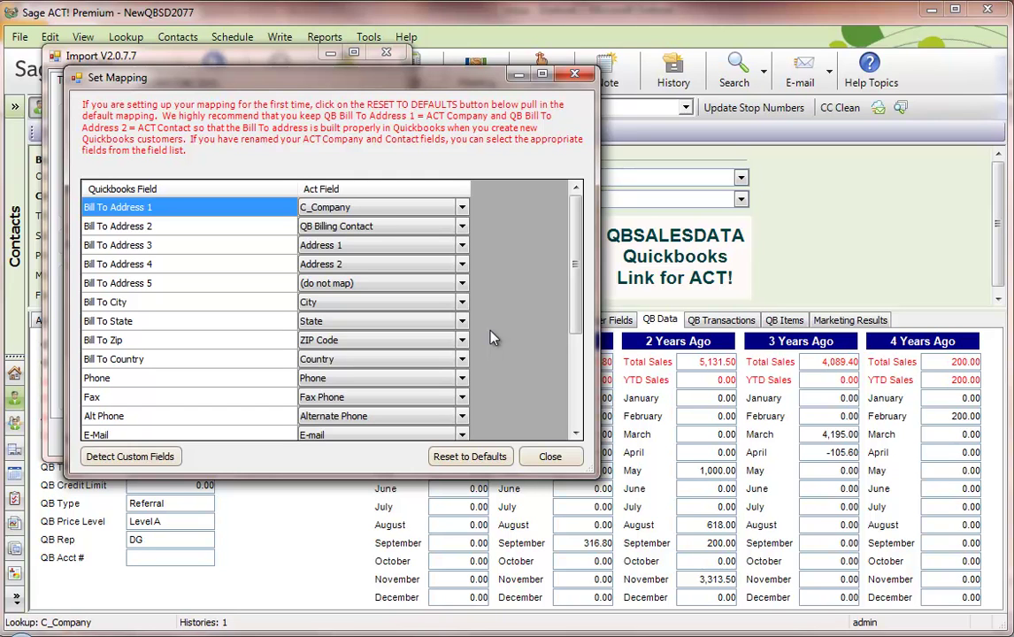
pyautogui.click(552, 462)
pyautogui.click(361, 438)
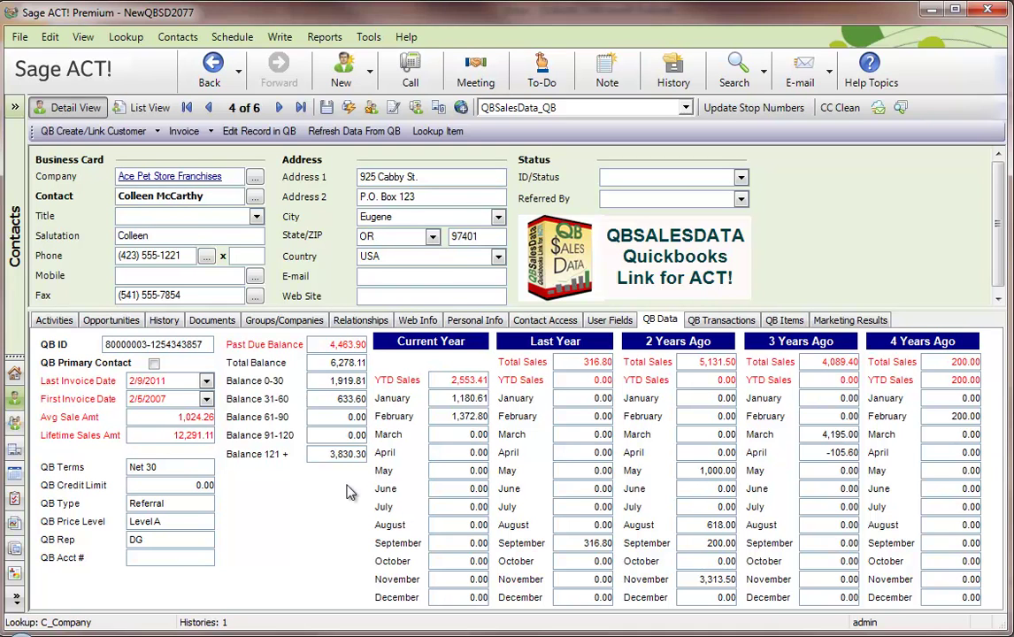
# Step: Review the contact linking match fields and the Create From QB page in the QB Customer Link Wizard, and close it
pyautogui.click(381, 40)
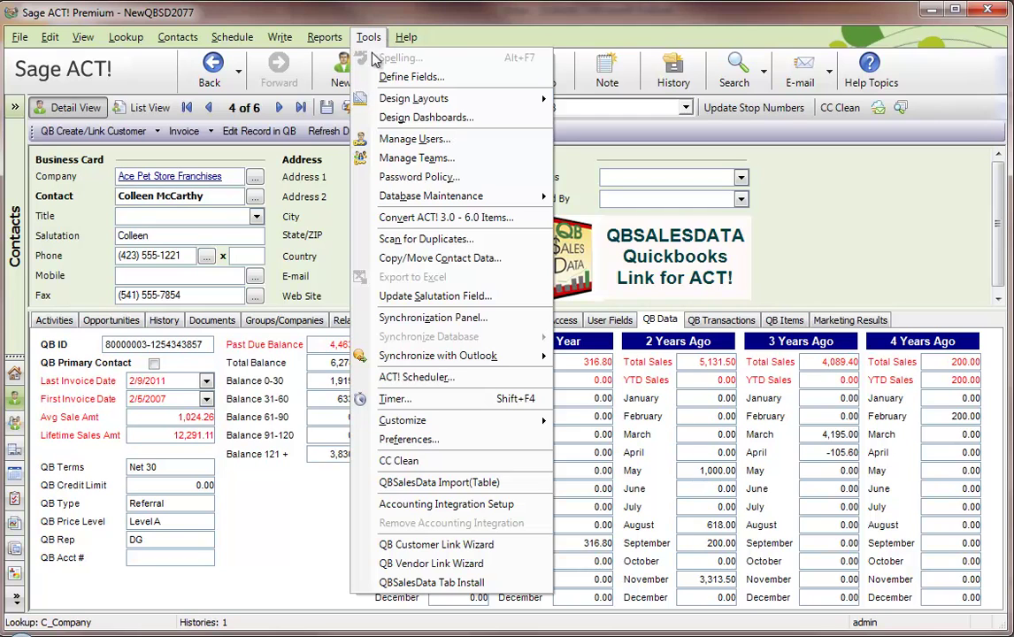
pyautogui.click(510, 549)
pyautogui.click(236, 137)
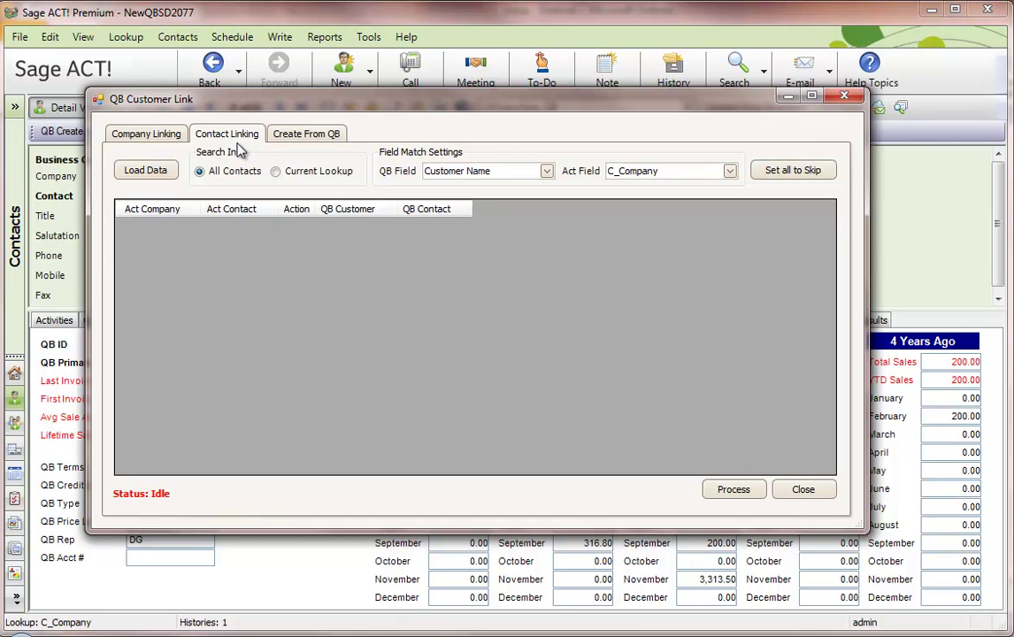
pyautogui.click(546, 171)
pyautogui.click(548, 175)
pyautogui.click(729, 172)
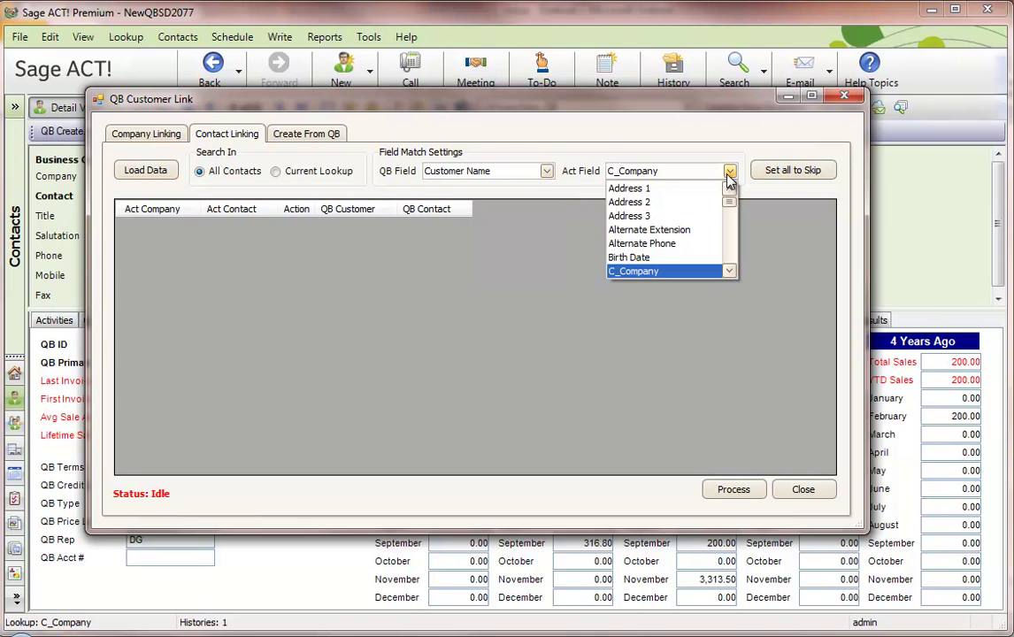
pyautogui.click(727, 171)
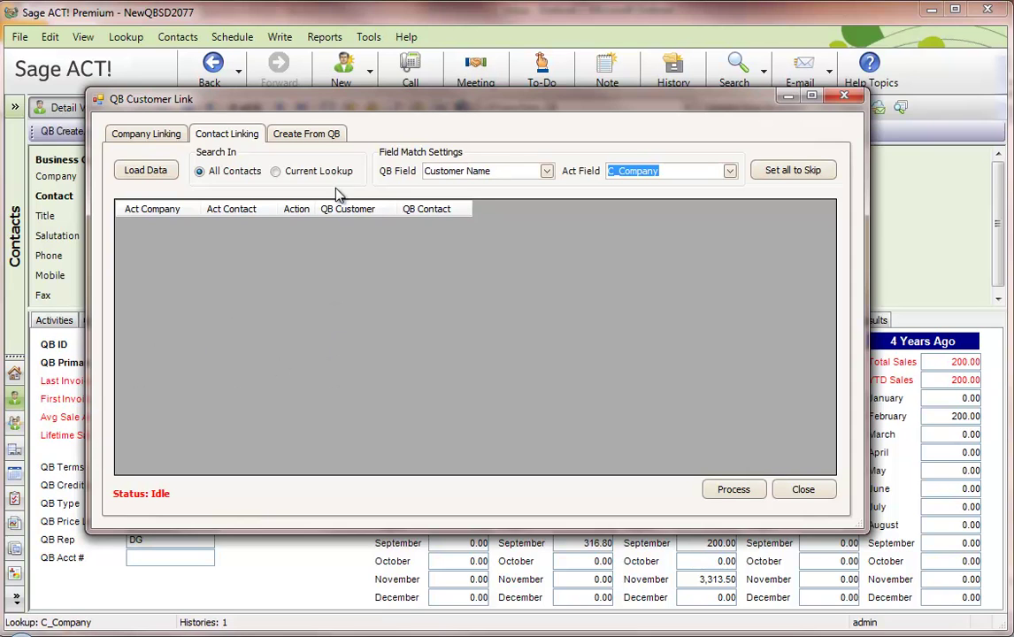
pyautogui.click(332, 138)
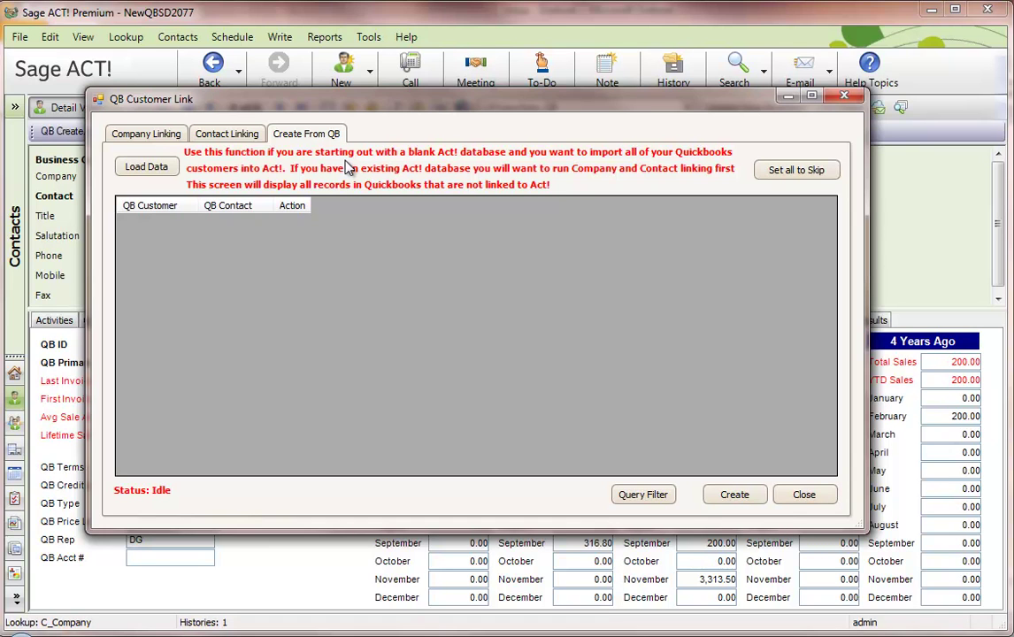
pyautogui.click(800, 494)
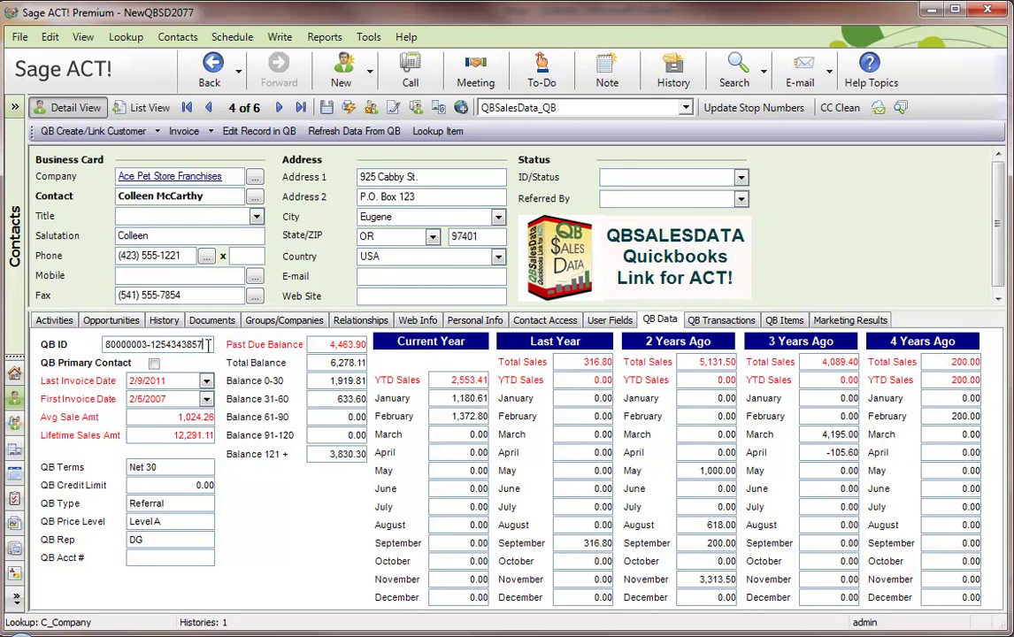
# Step: Highlight the contact's QB ID, and review the transaction sync options in QBSalesData Import without running a sync
pyautogui.moveTo(206, 344); pyautogui.dragTo(92, 346)
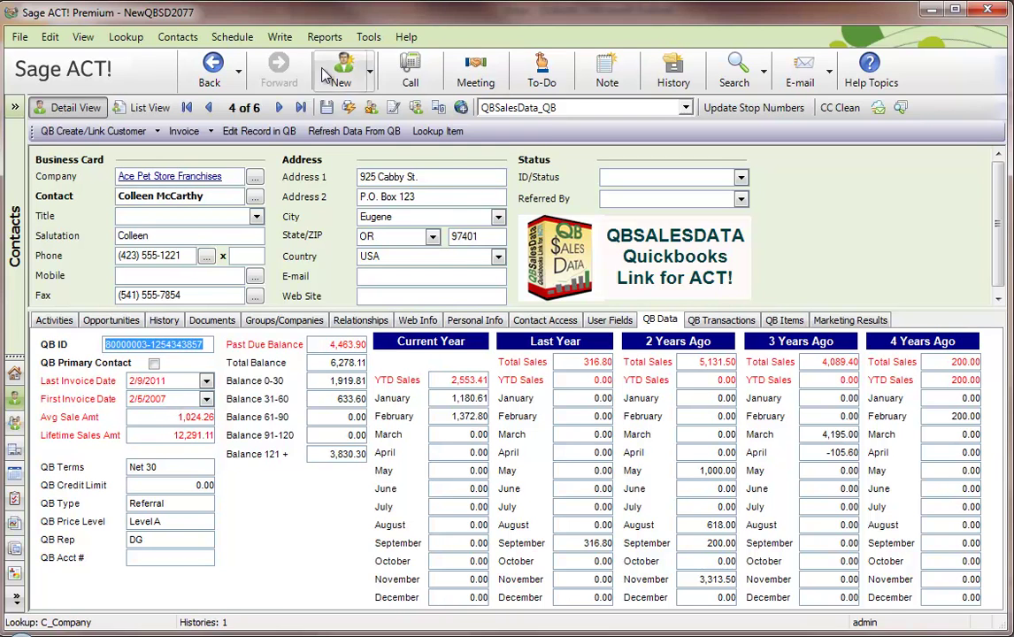
pyautogui.click(368, 40)
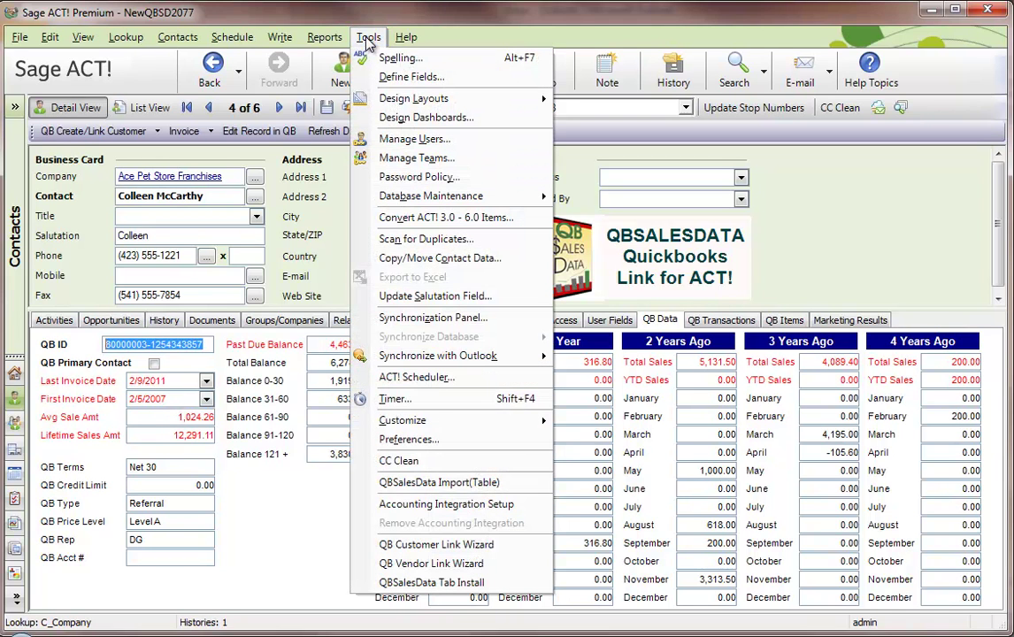
pyautogui.click(468, 486)
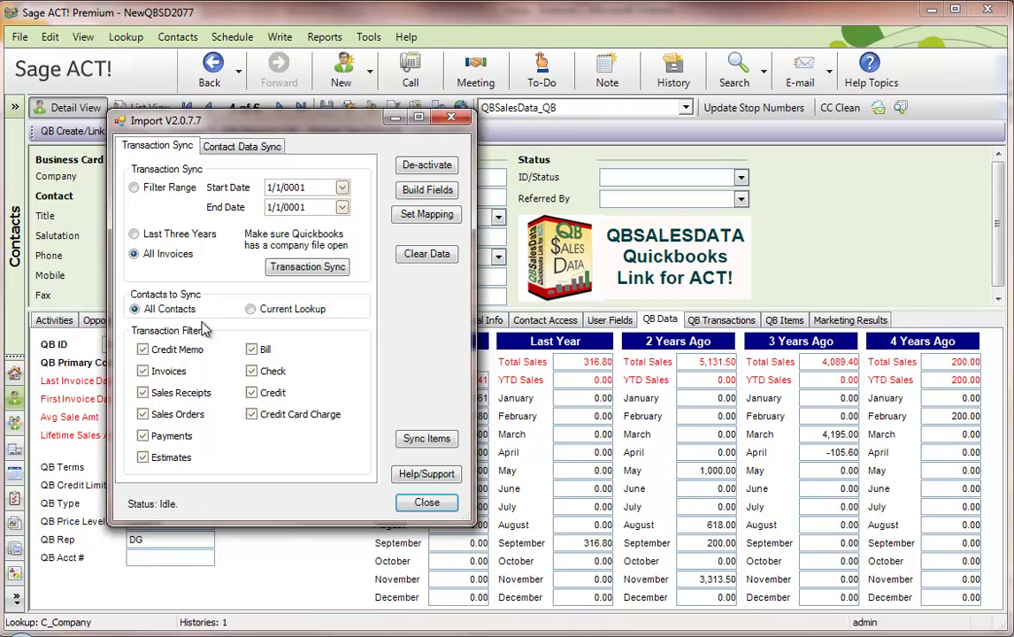
pyautogui.click(432, 503)
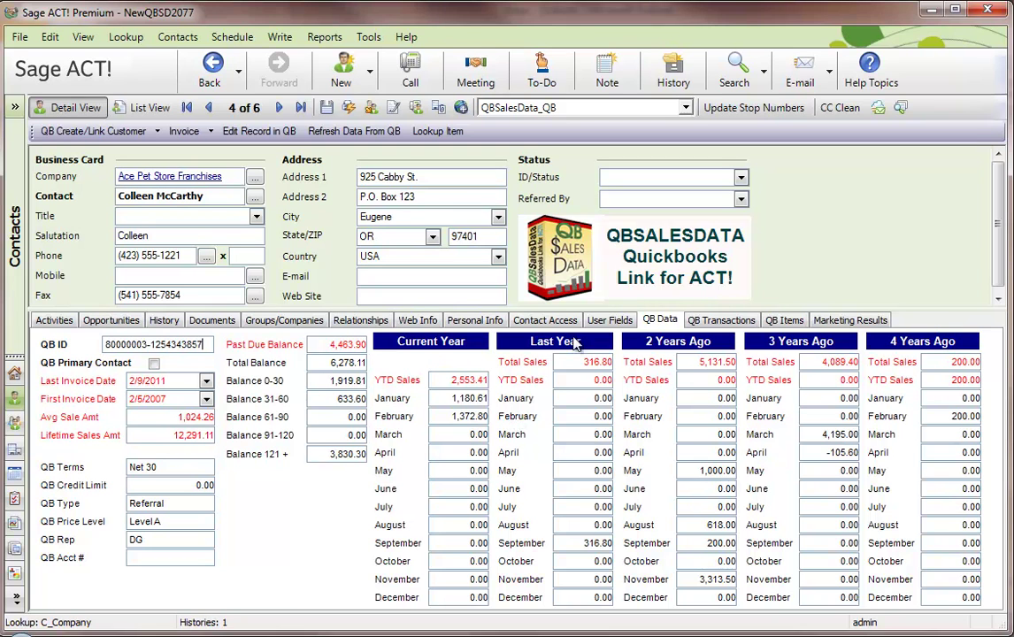
# Step: View the contact's QuickBooks transactions and the invoice items grouped by item number
pyautogui.click(731, 322)
pyautogui.click(785, 321)
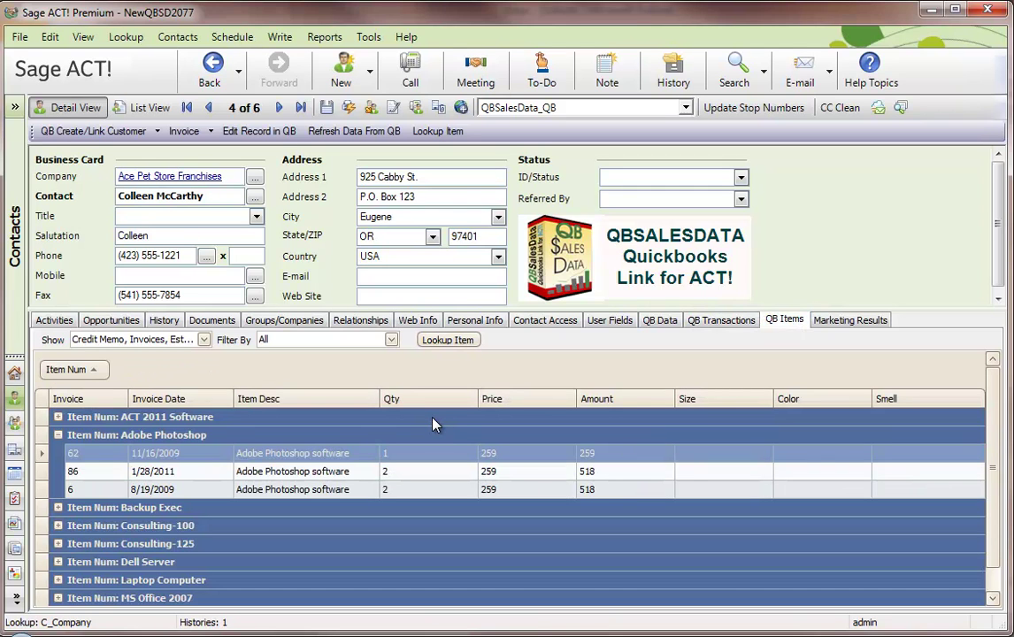